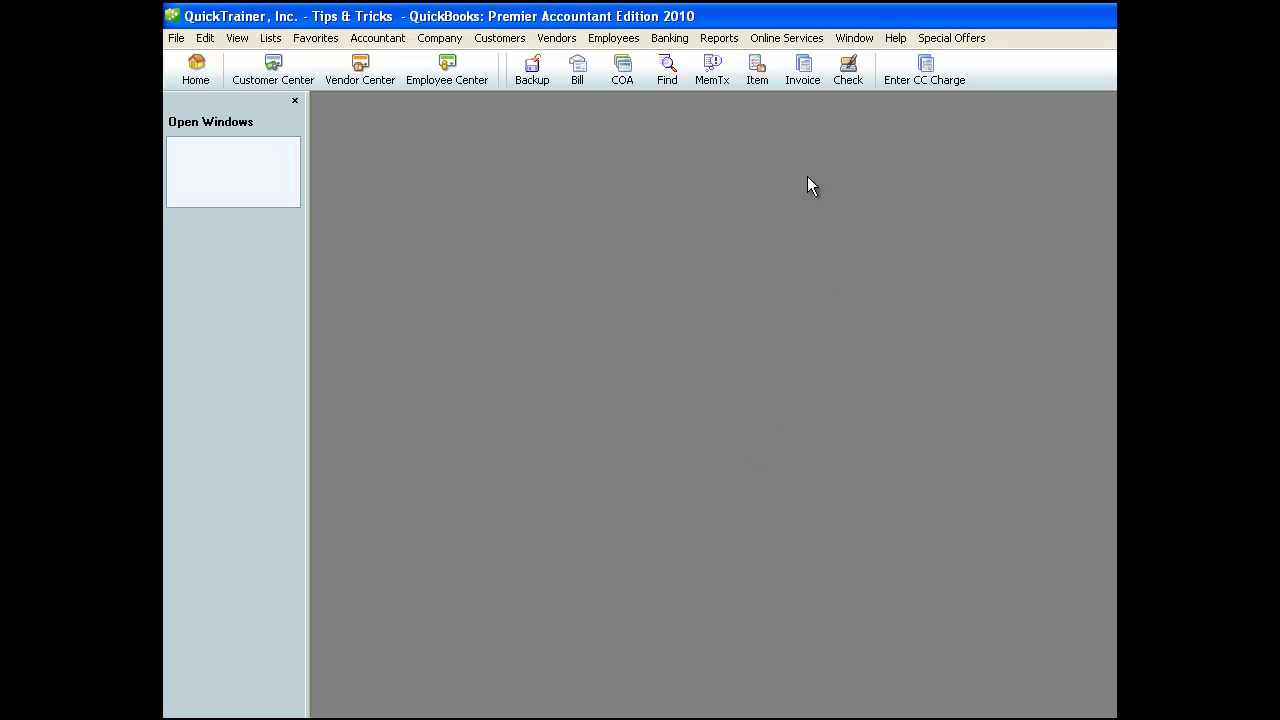
Step: Open the Unpaid Bills Detail report from Vendors & Payables, showing four vendors totalling 716.26
click(718, 40)
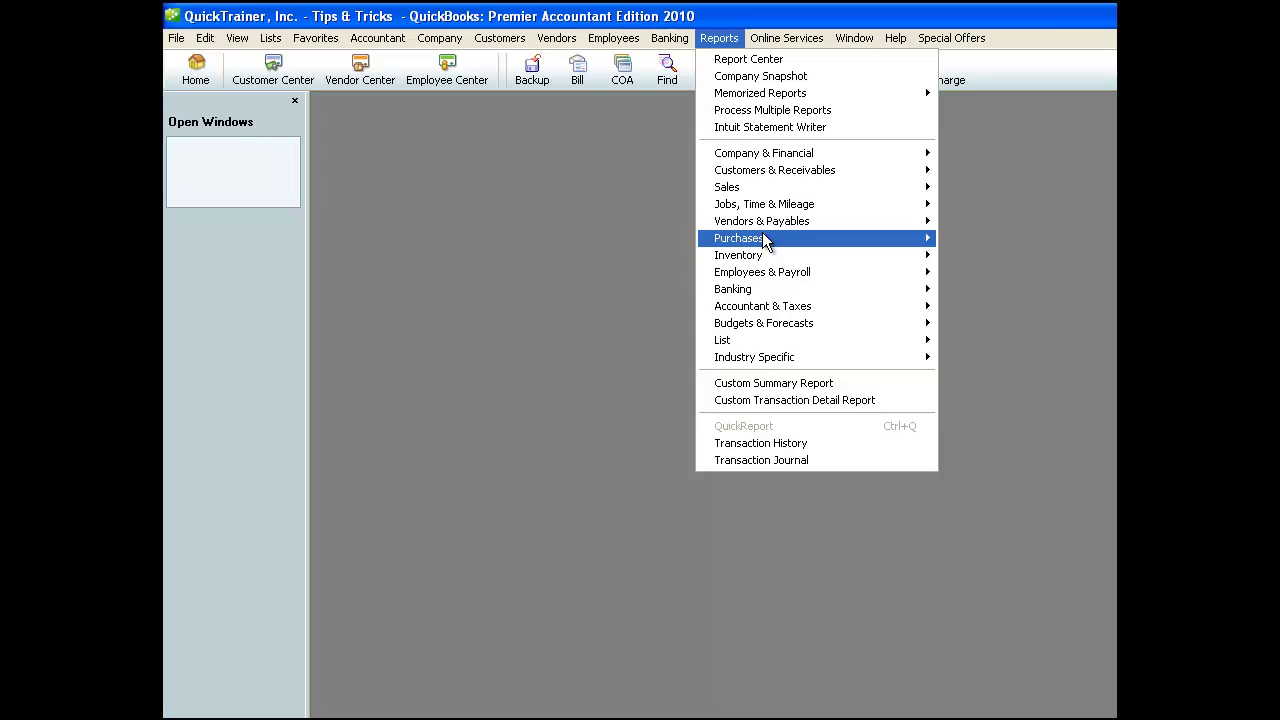
mouse_move(762, 221)
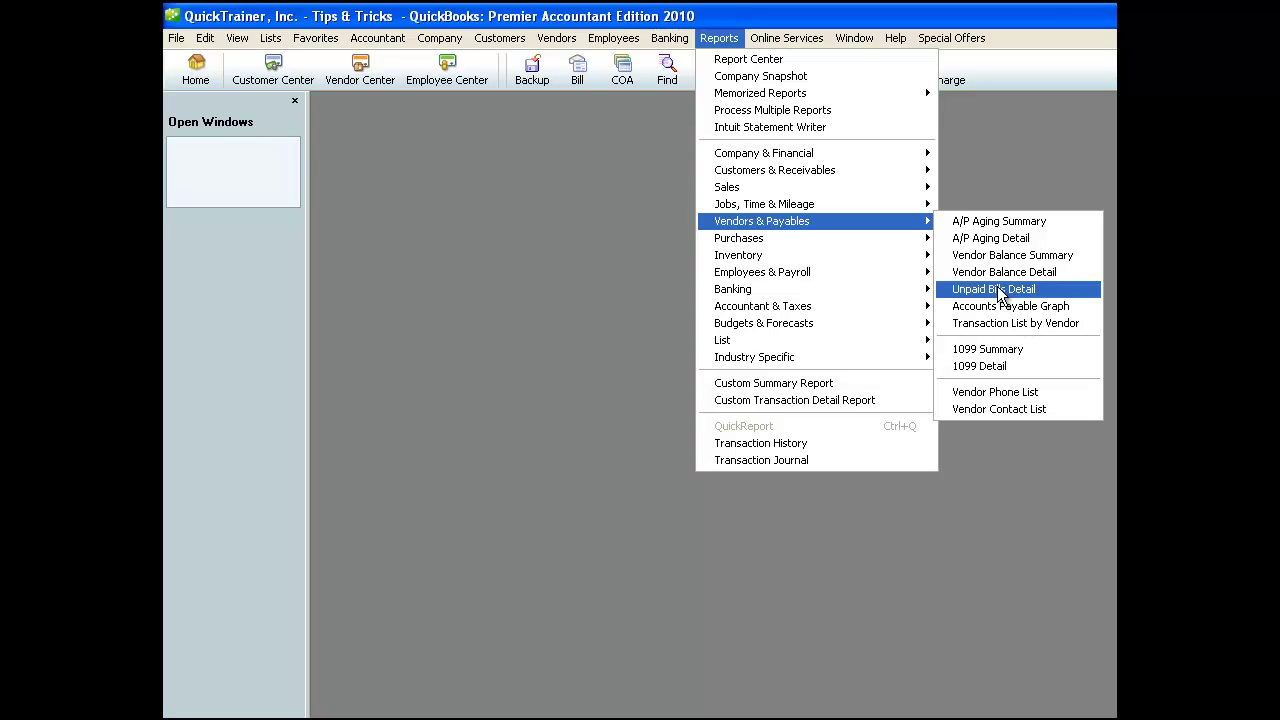
click(998, 292)
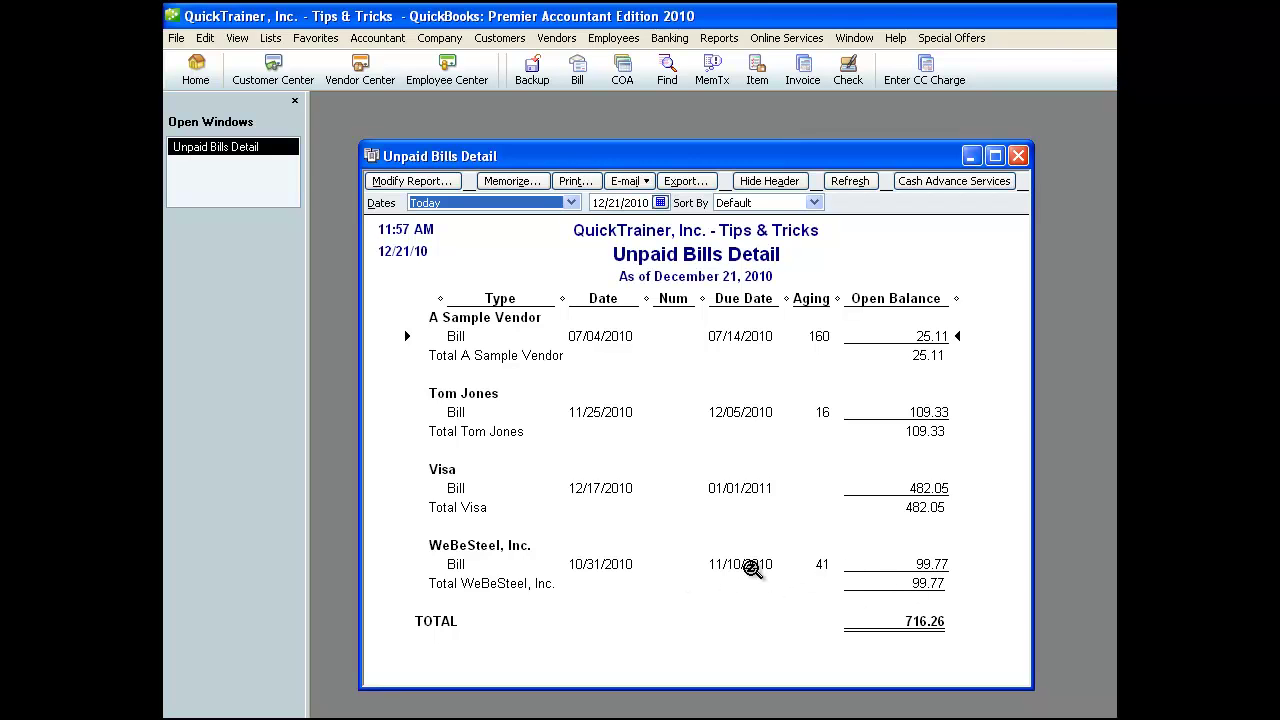
Step: In Modify Report's Filters, set the Account filter to 9000 · Ask My Accountant
click(418, 189)
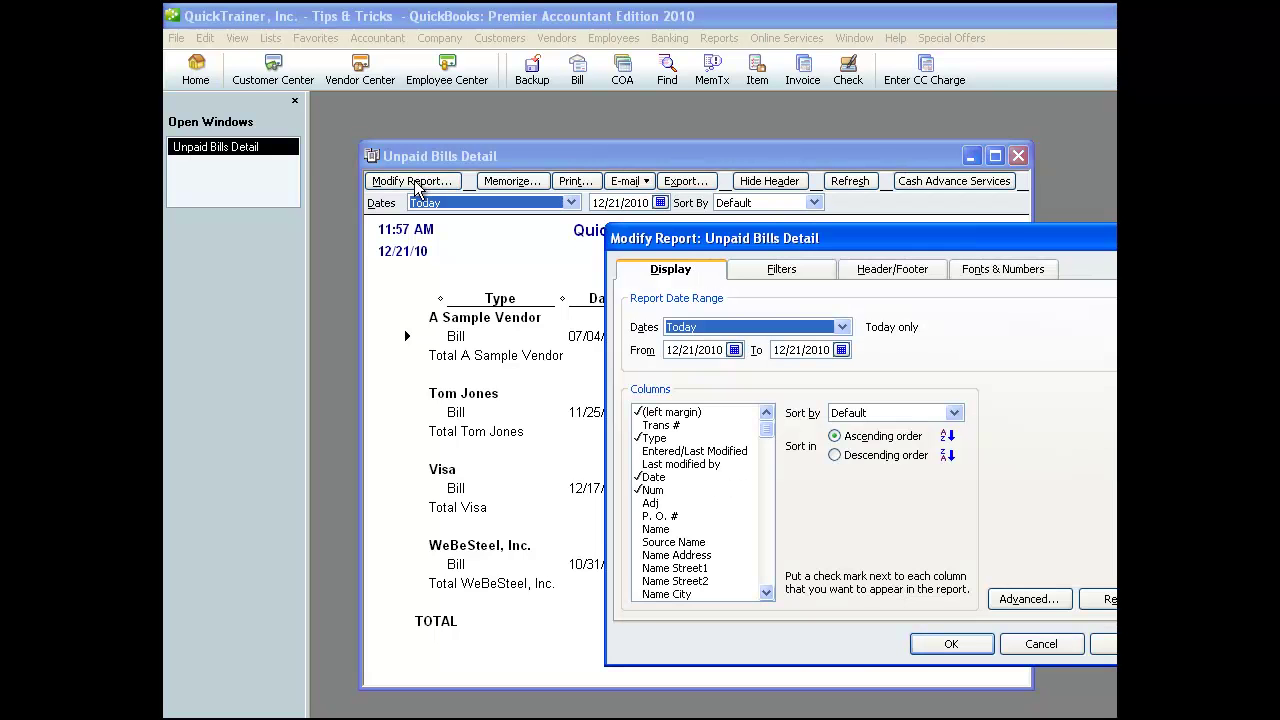
click(792, 270)
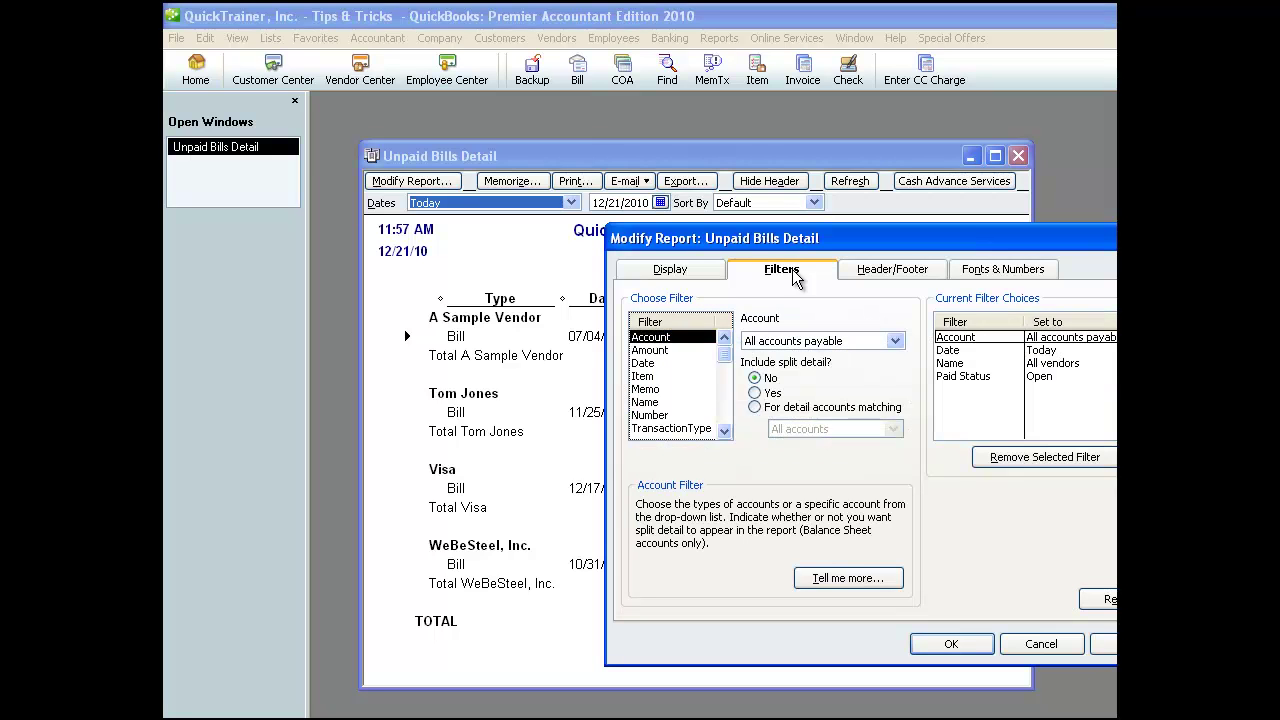
click(965, 339)
click(676, 340)
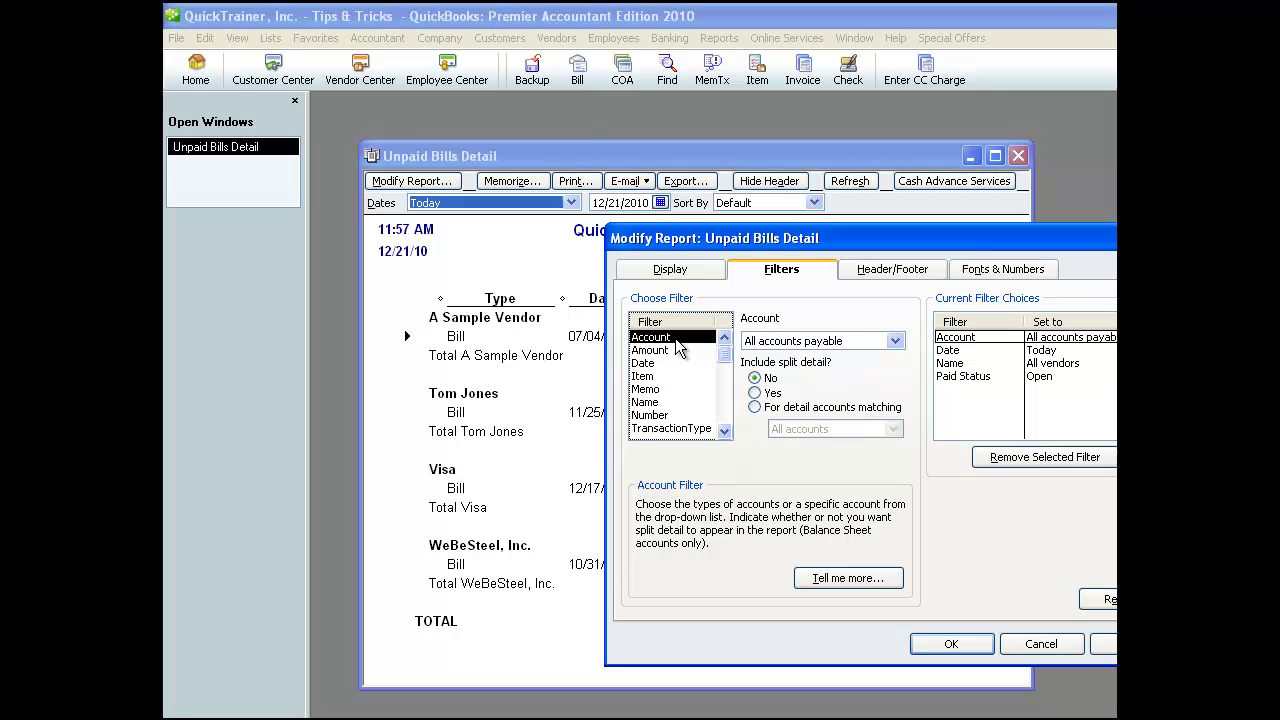
drag(876, 340, 744, 341)
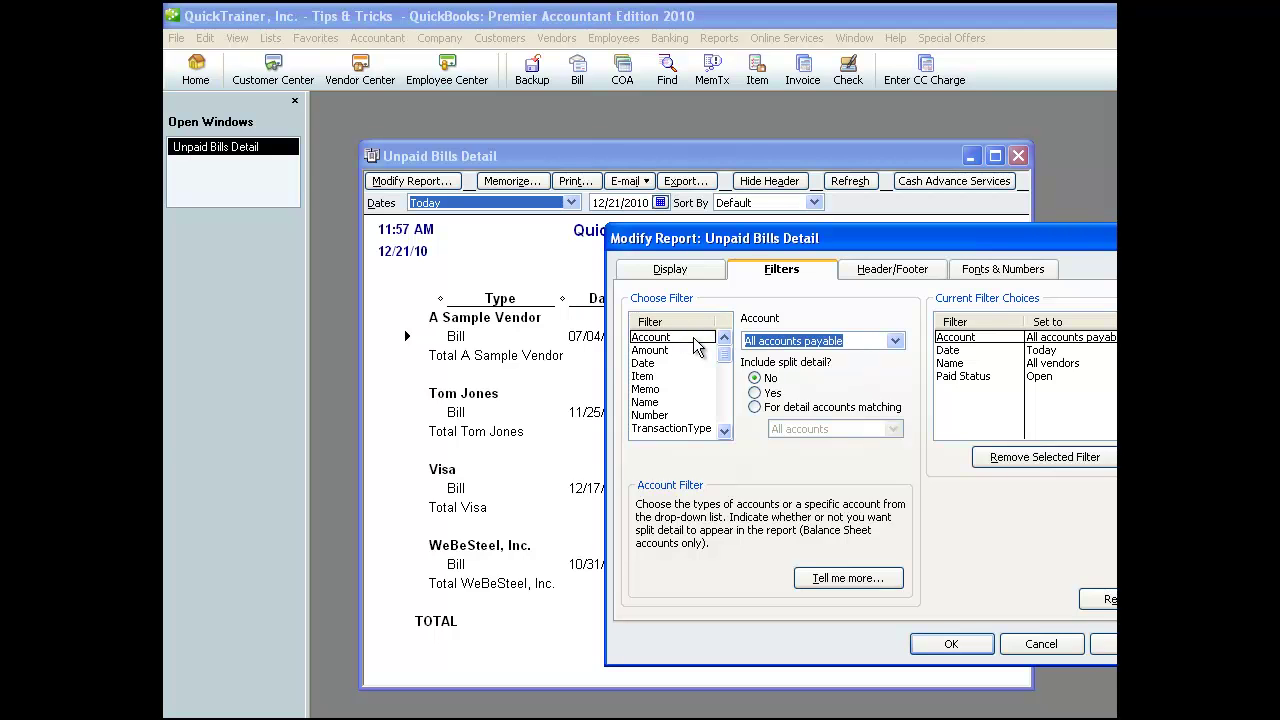
text(9000 · Ask My Accountant)
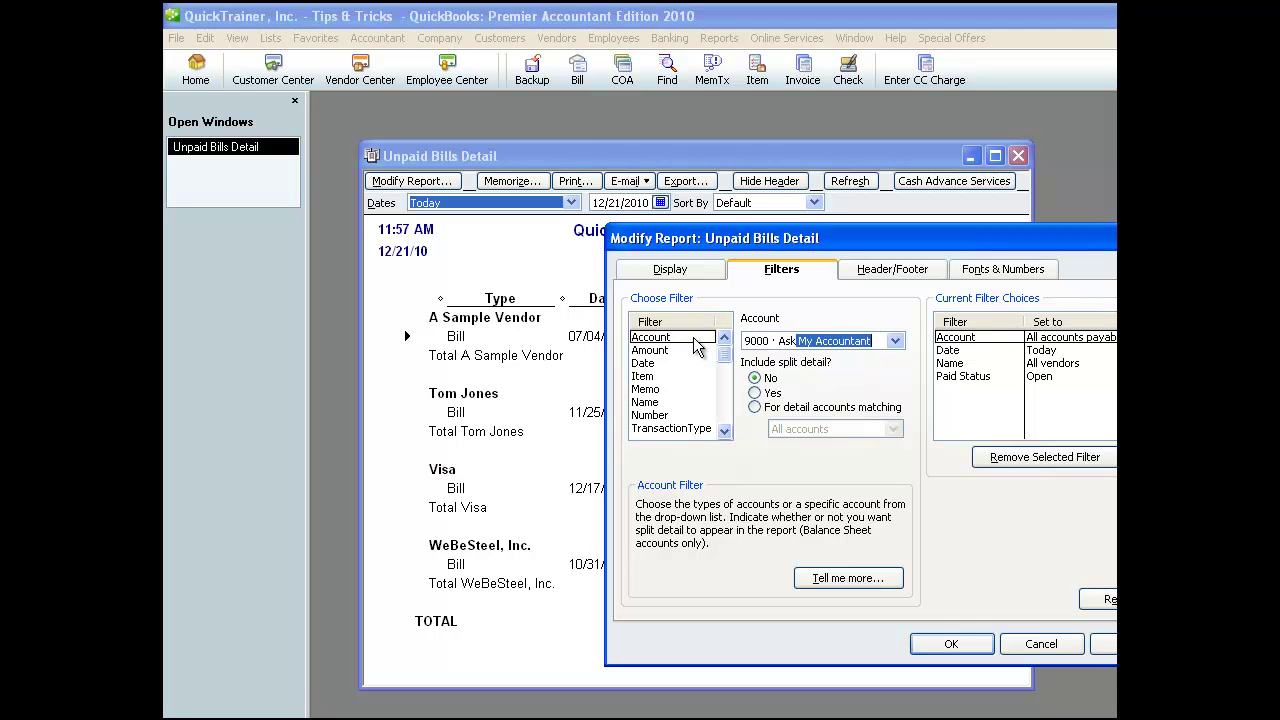
key(Tab)
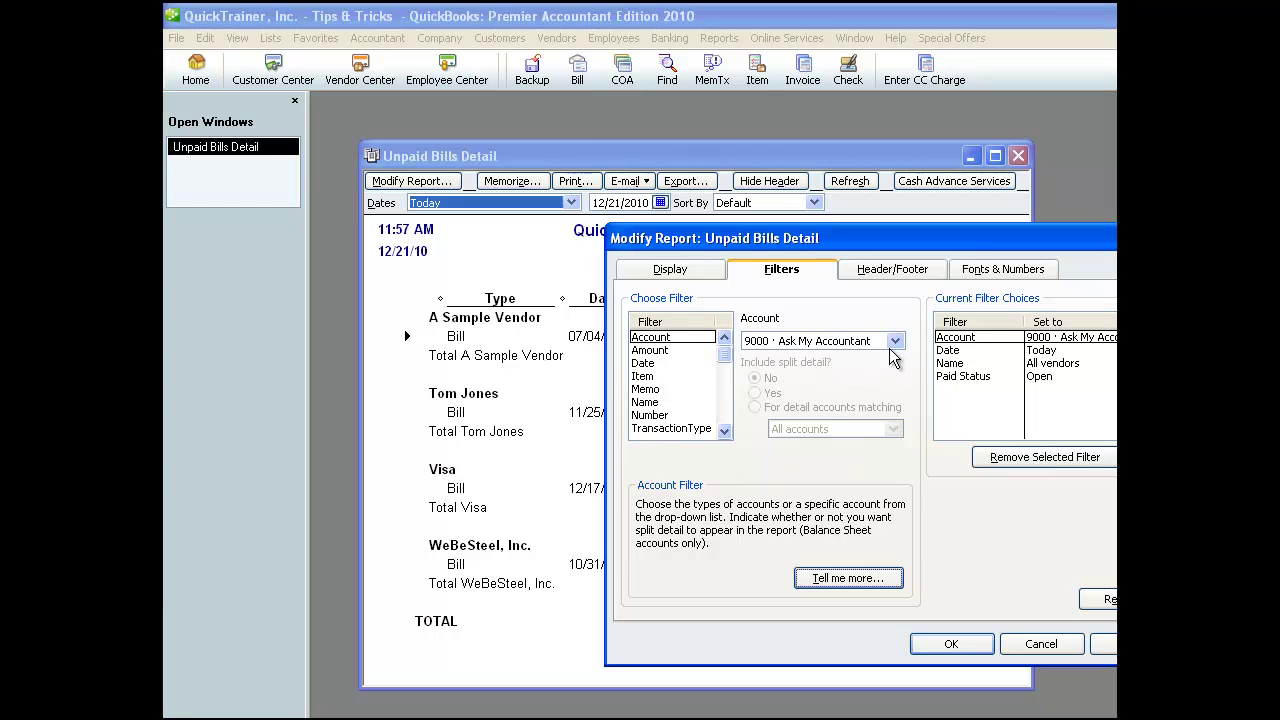
Step: Keep the single Ask My Accountant account and apply the filter, leaving three bills totalling 234.21
click(895, 341)
scroll(1100, 510, up, 10)
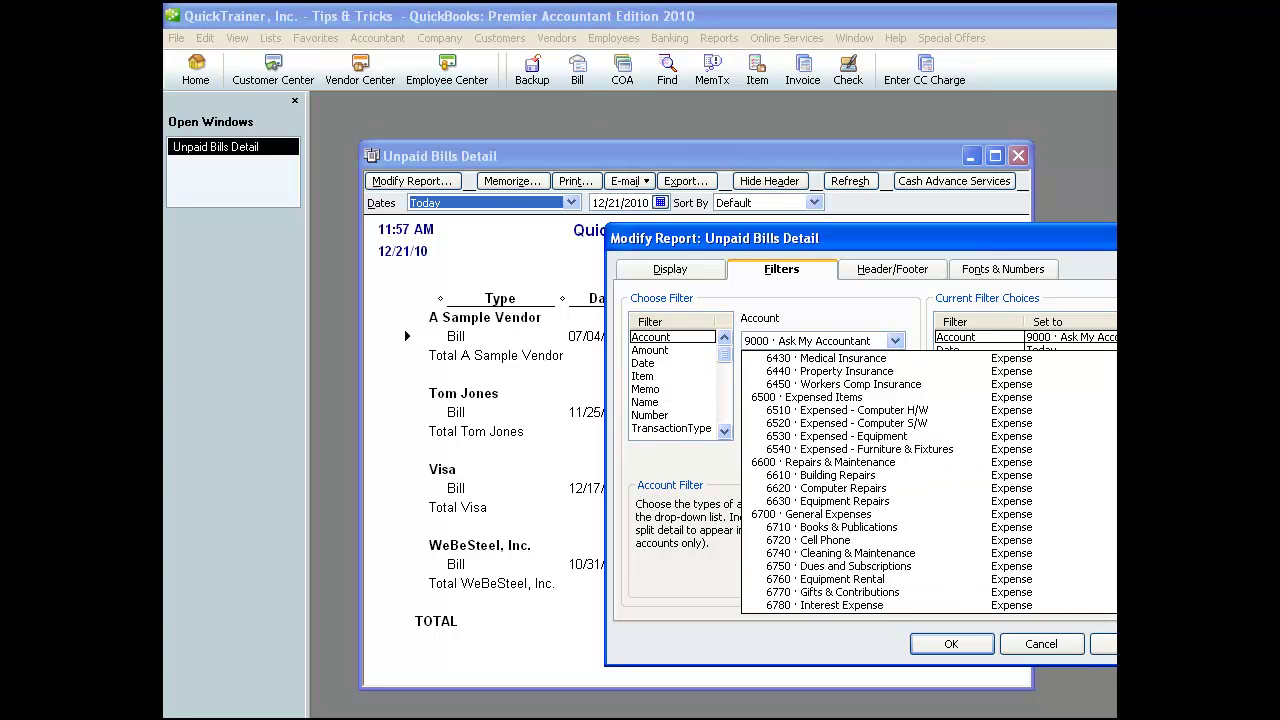
scroll(1100, 510, up, 10)
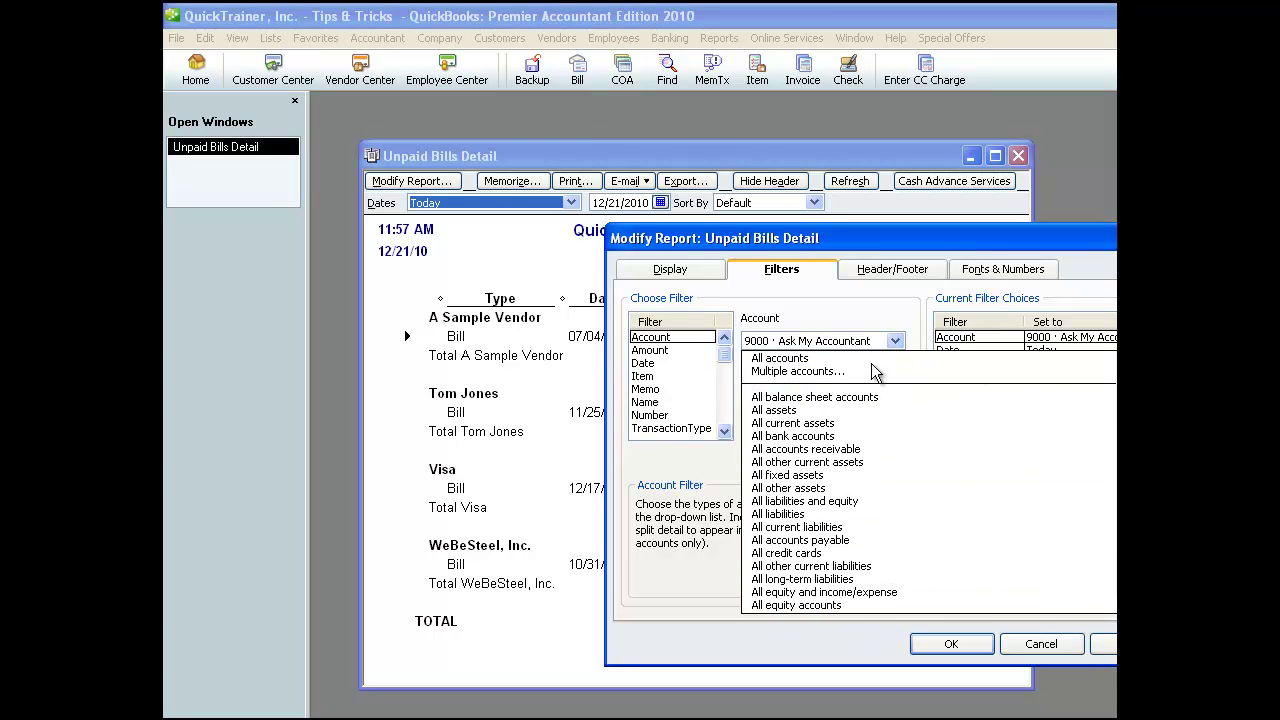
click(818, 372)
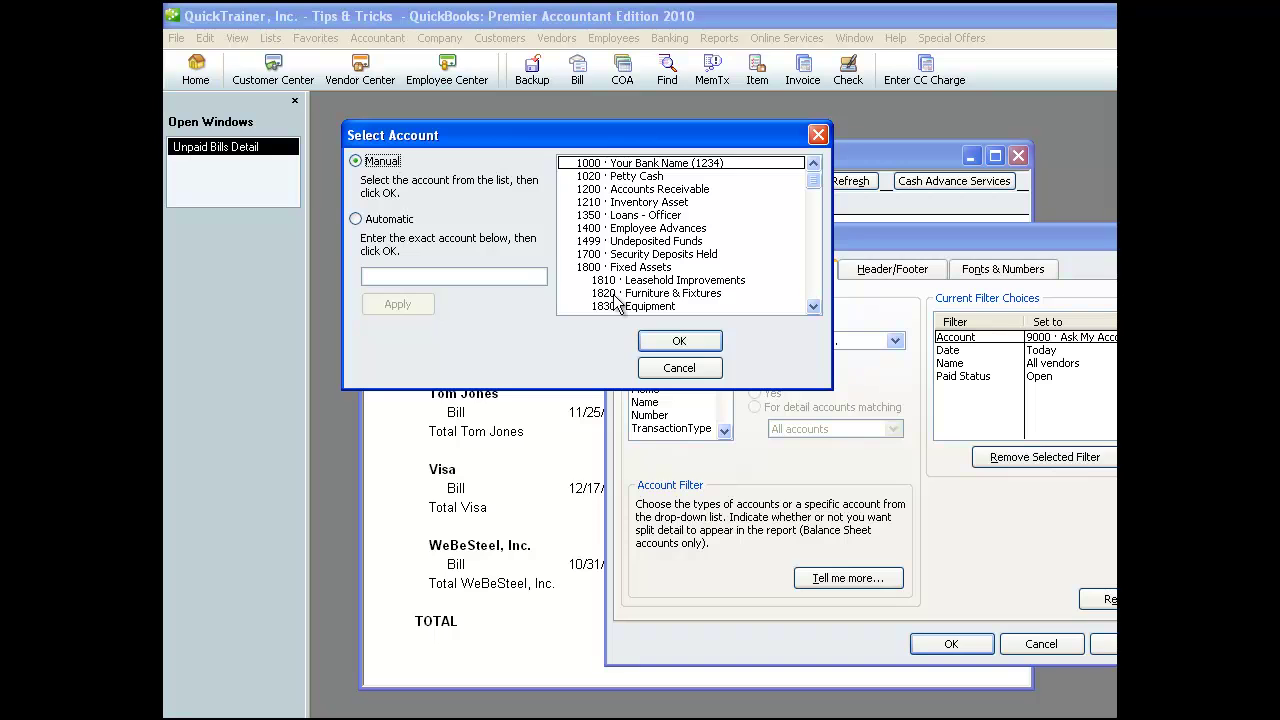
click(679, 368)
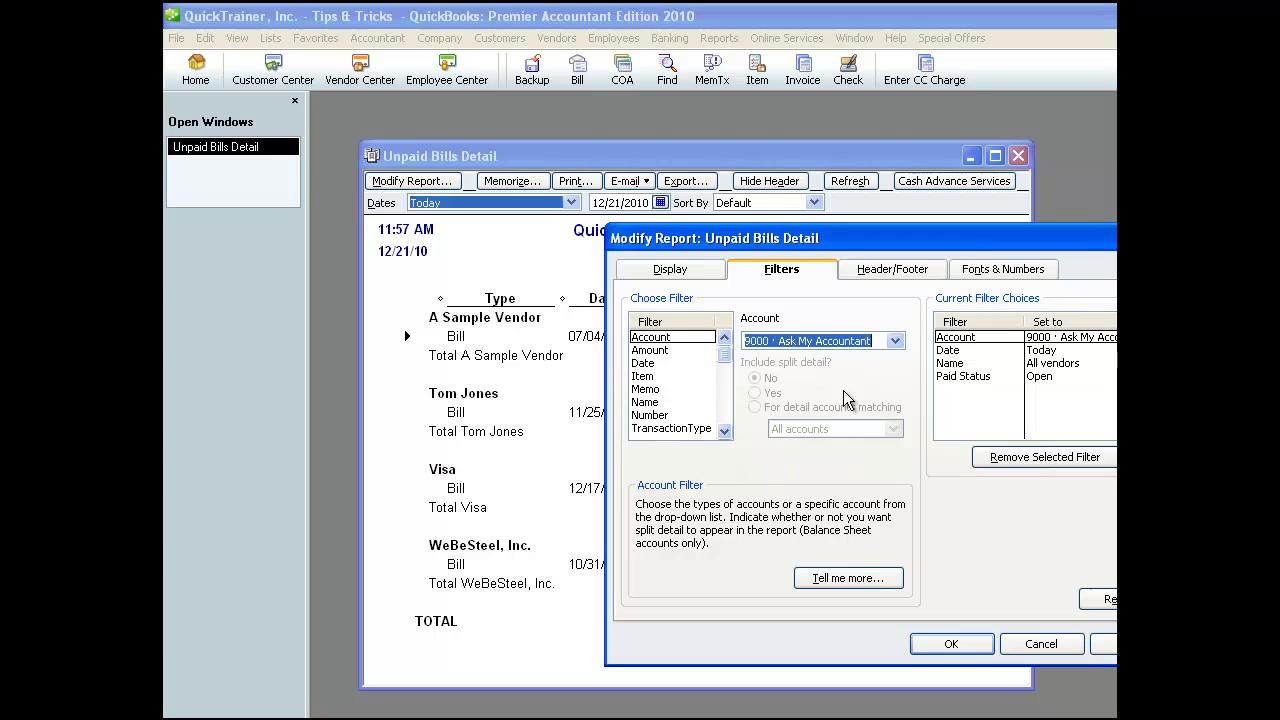
click(952, 644)
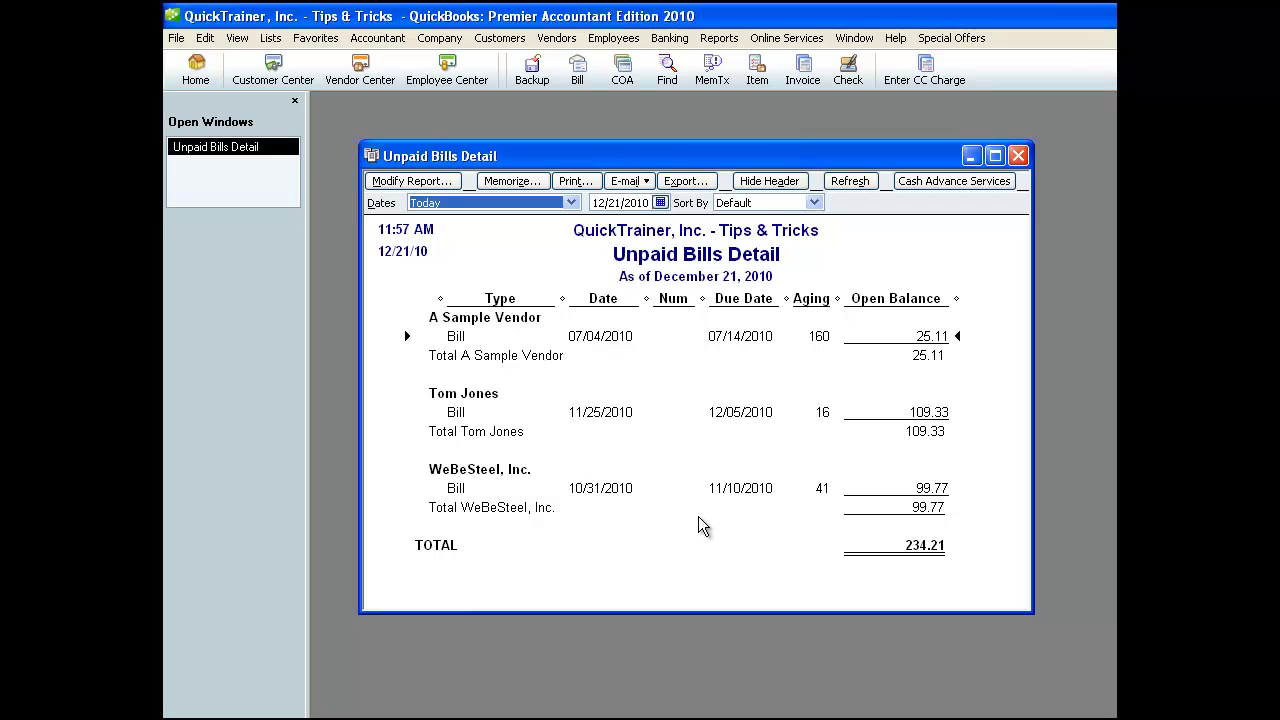
double_click(736, 490)
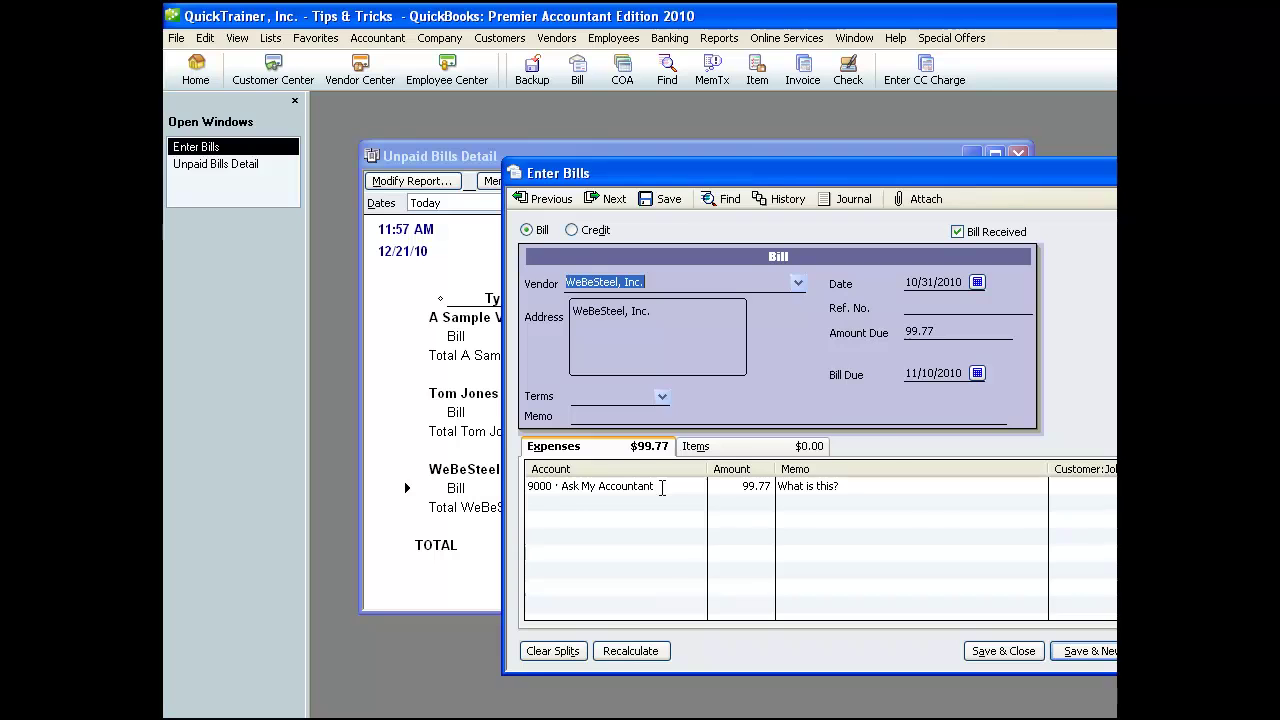
key(Escape)
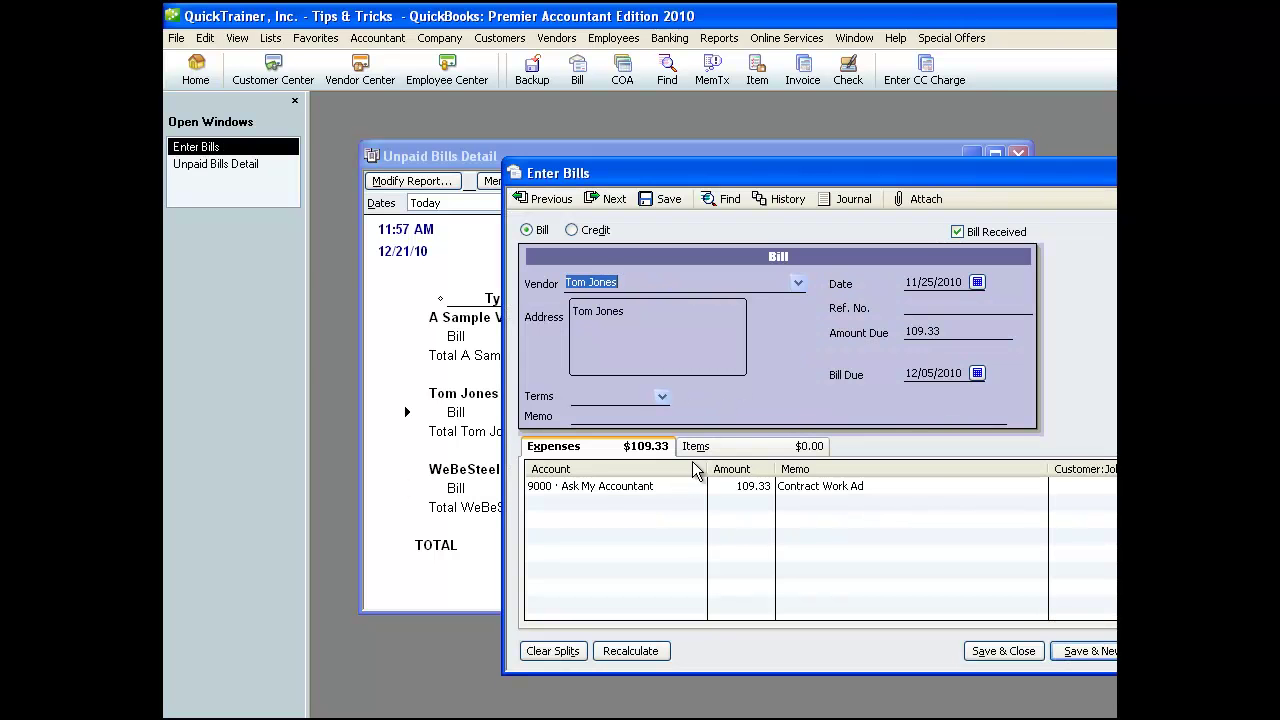
key(Escape)
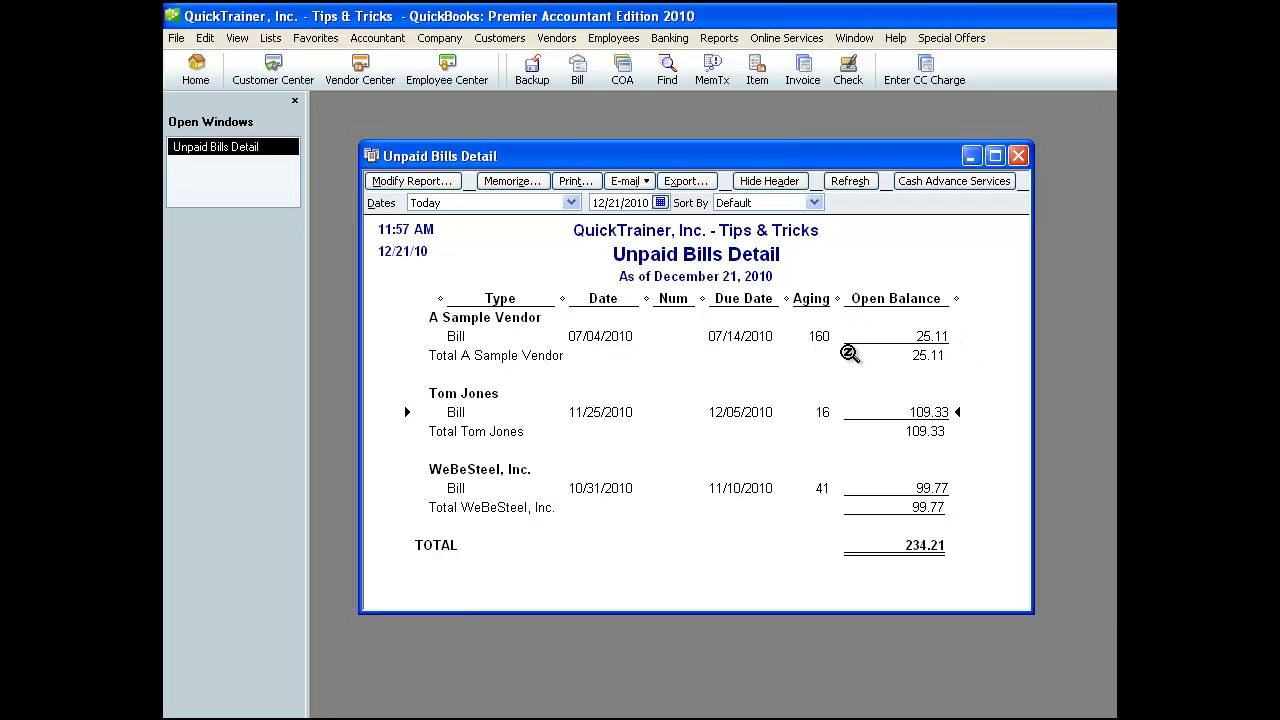
double_click(765, 337)
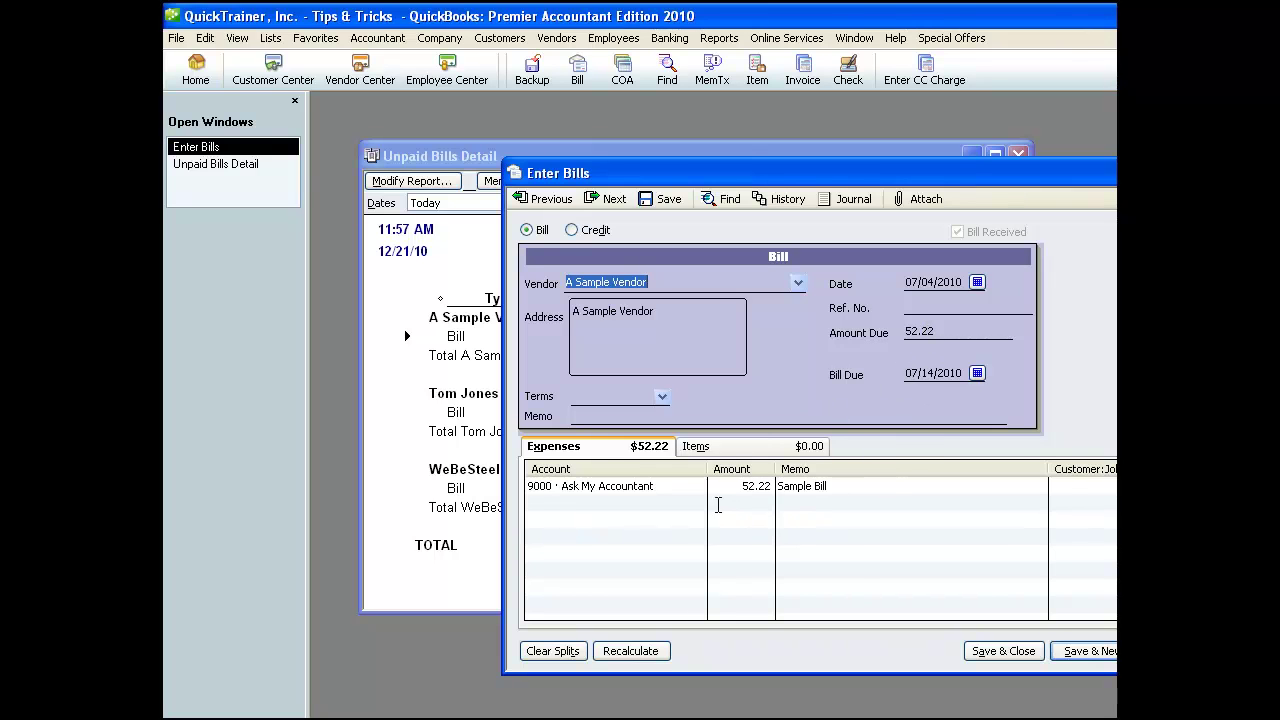
click(795, 197)
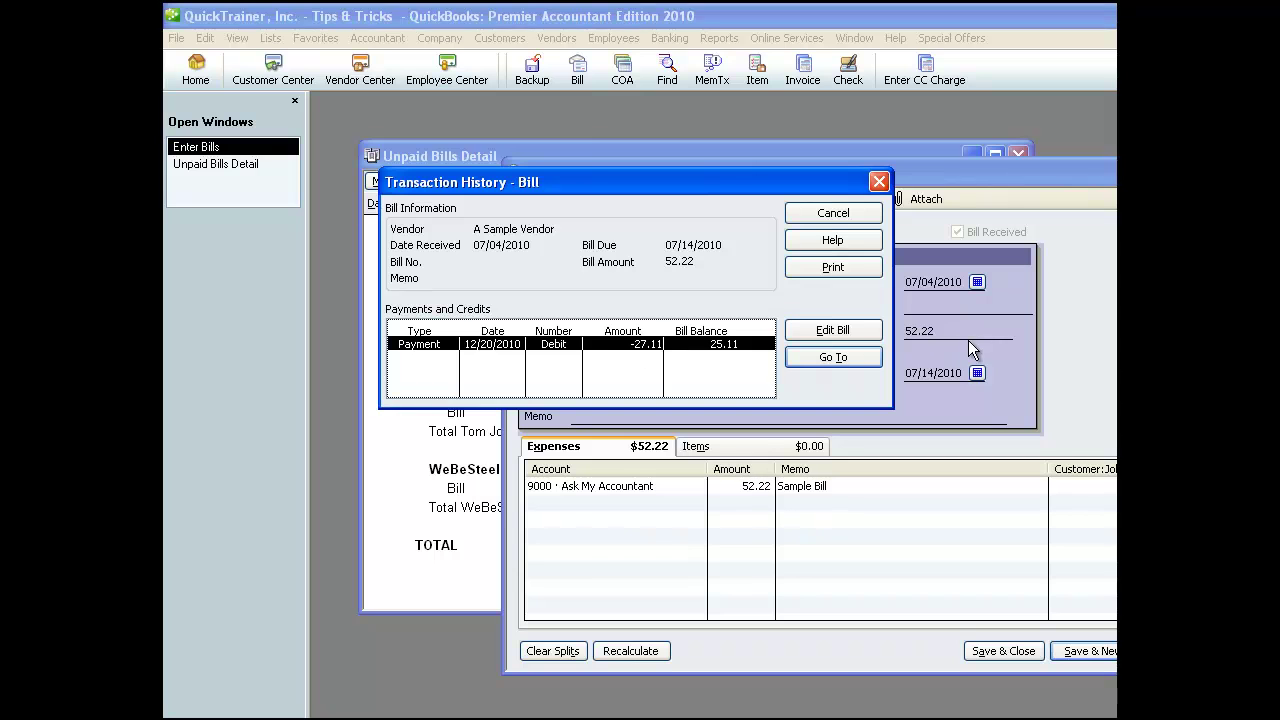
click(833, 330)
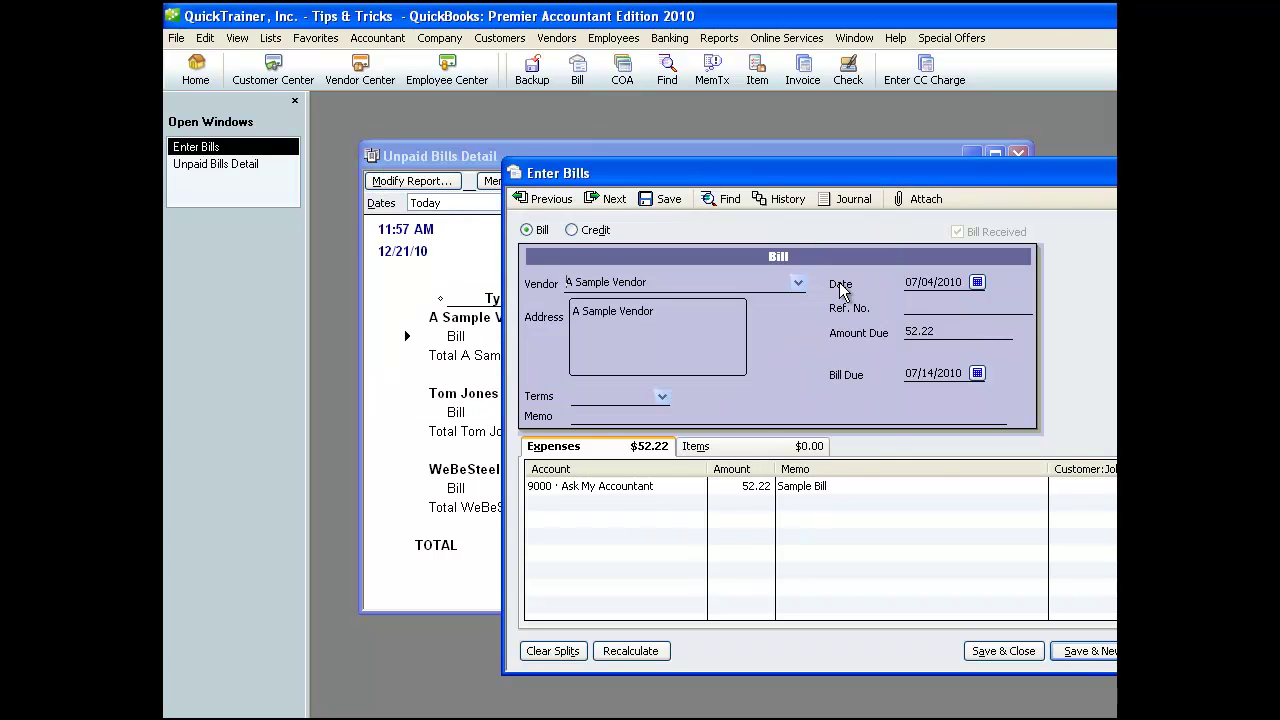
key(Escape)
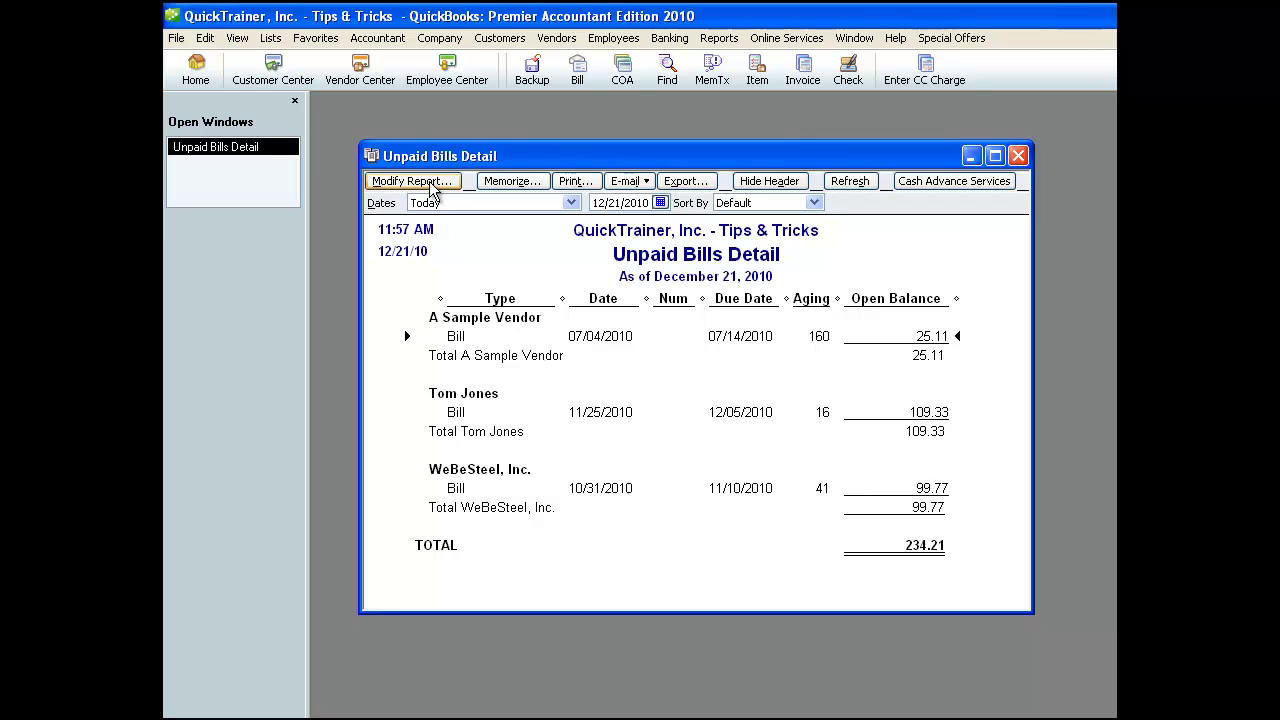
click(433, 181)
click(750, 272)
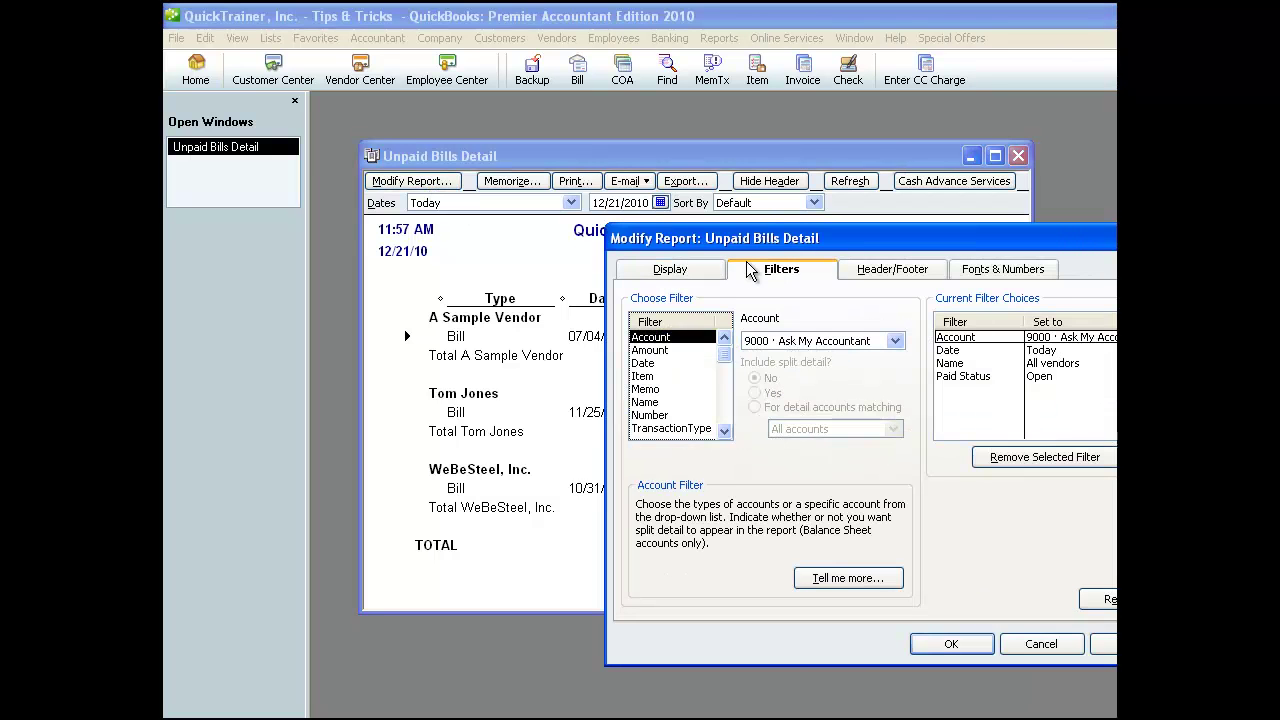
click(963, 376)
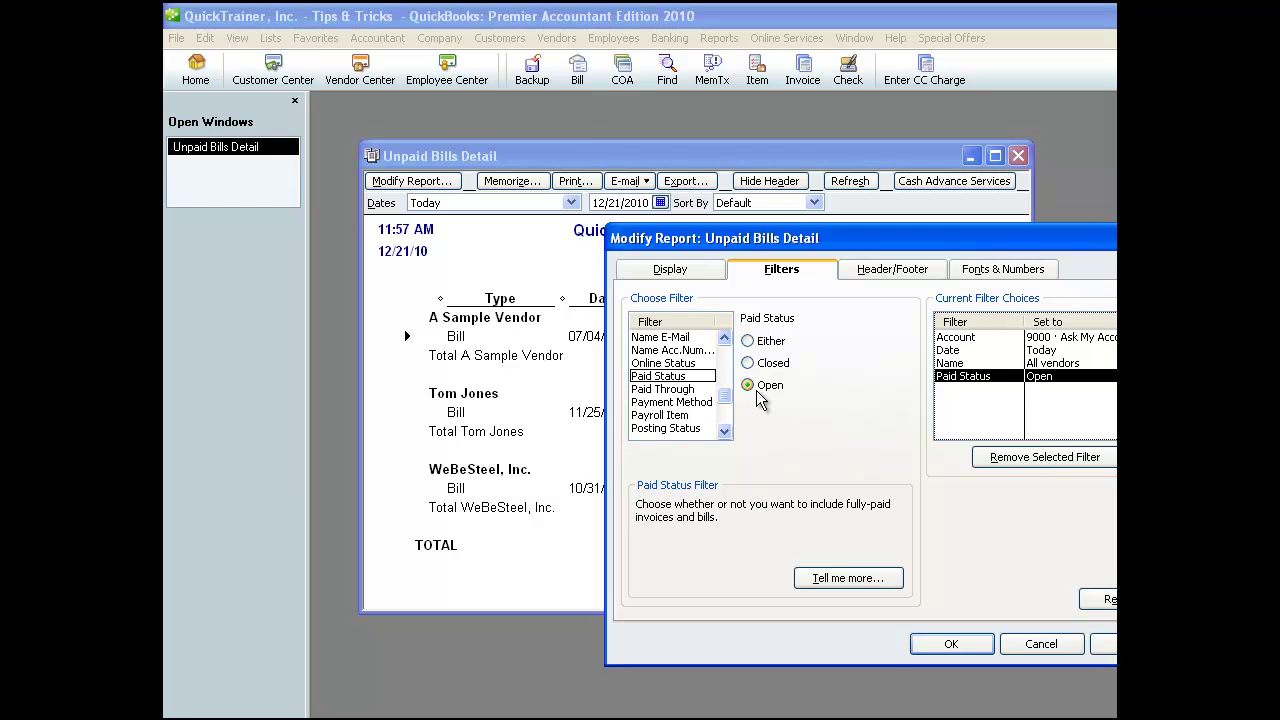
click(958, 644)
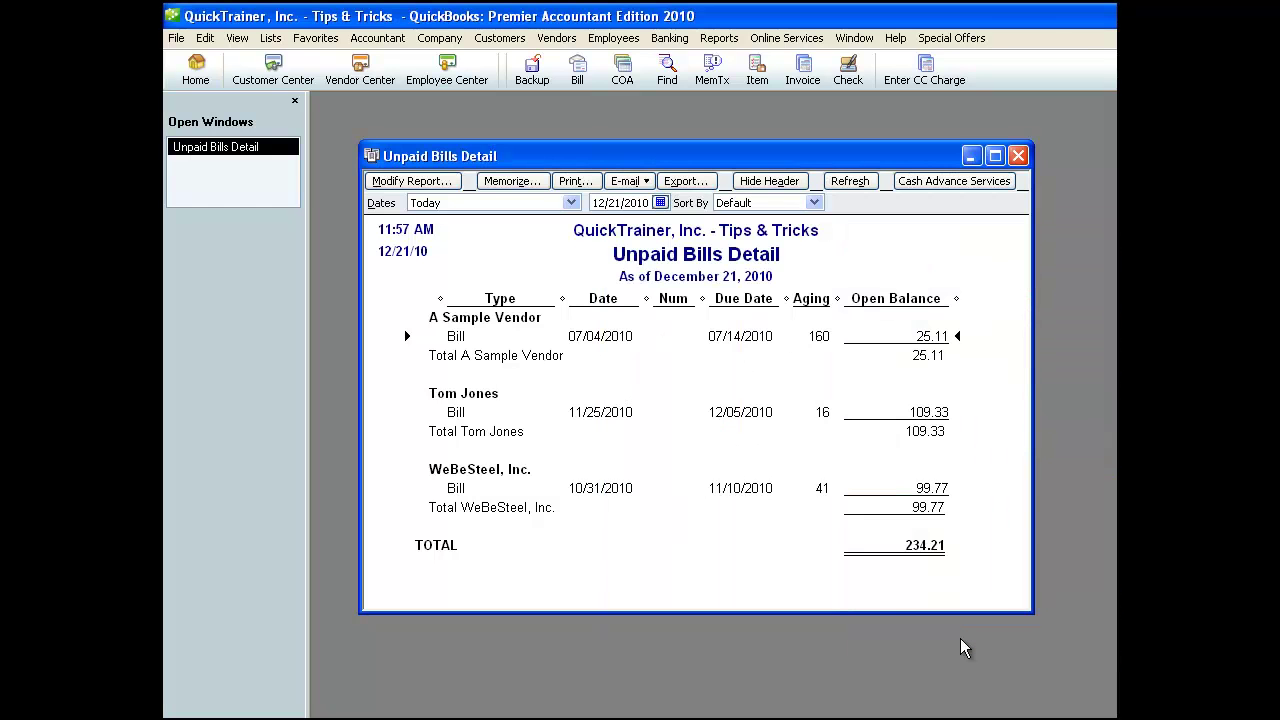